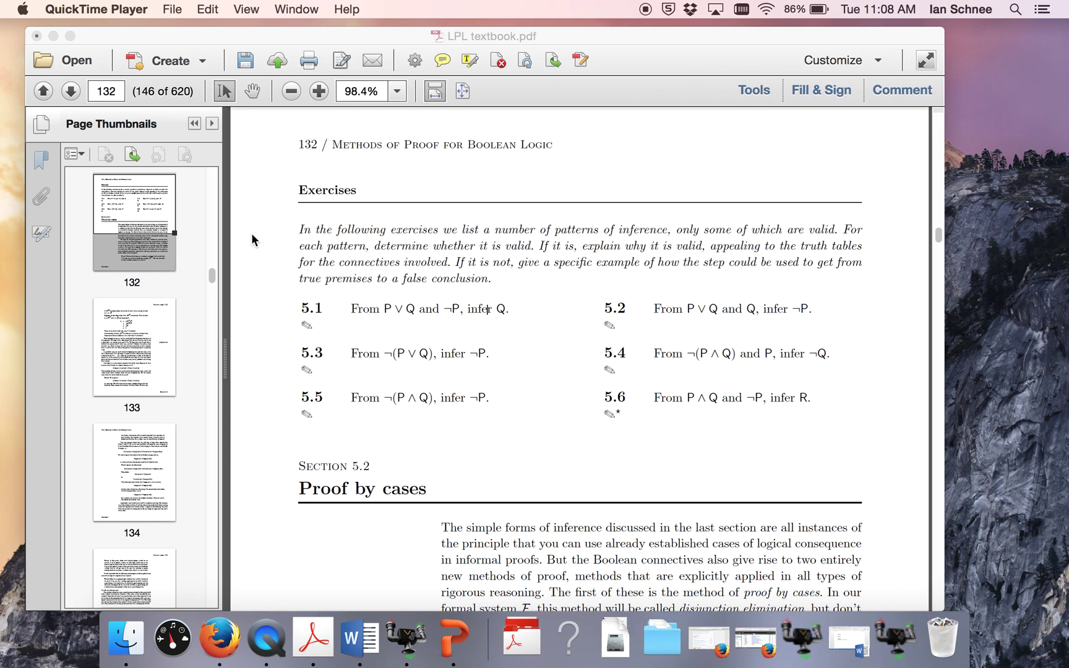
Highlight exercise 5.1's inference, premises, conclusion Q and truth-table instructions in the textbook.
{"action": "left_click", "coordinate": [322, 317]}
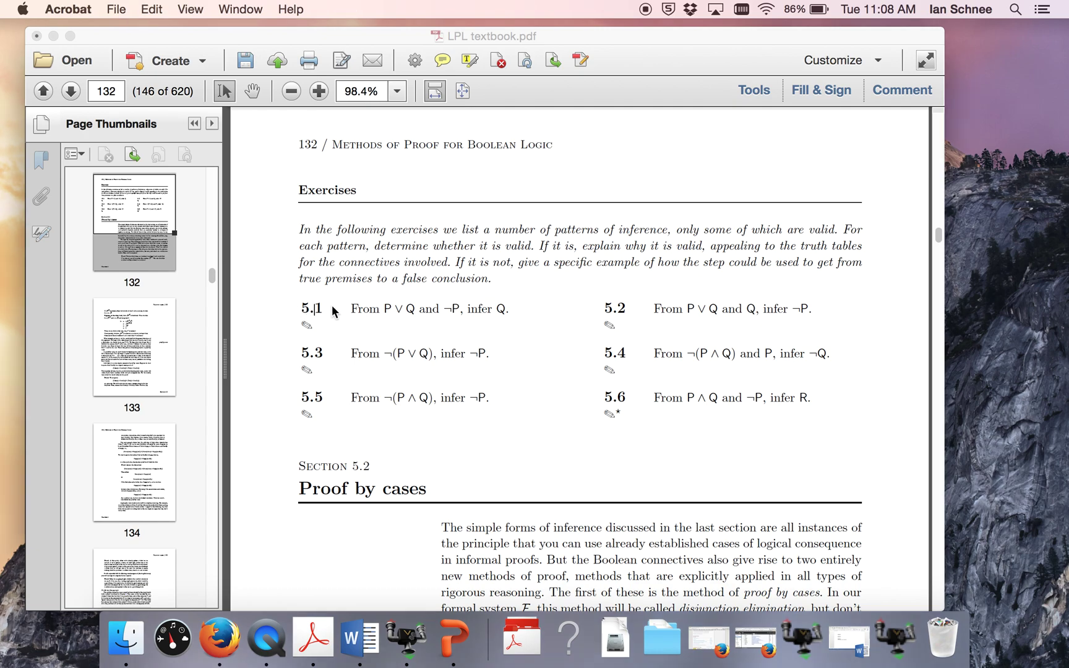
{"action": "left_click_drag", "start_coordinate": [347, 305], "coordinate": [505, 320]}
{"action": "left_click", "coordinate": [643, 273]}
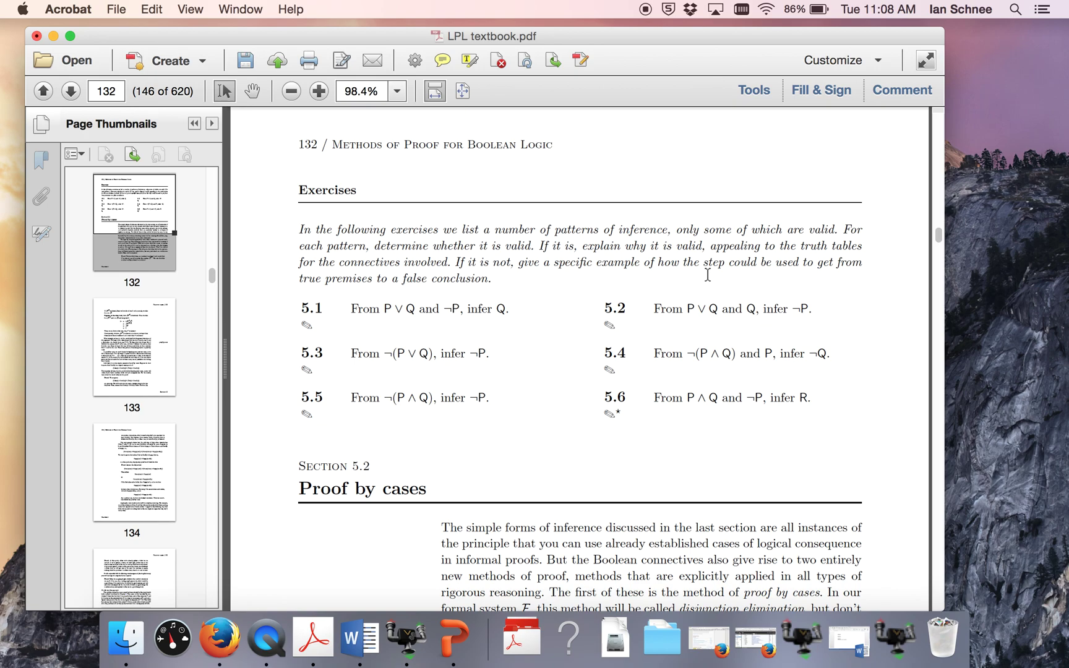
{"action": "left_click_drag", "start_coordinate": [375, 246], "coordinate": [526, 247]}
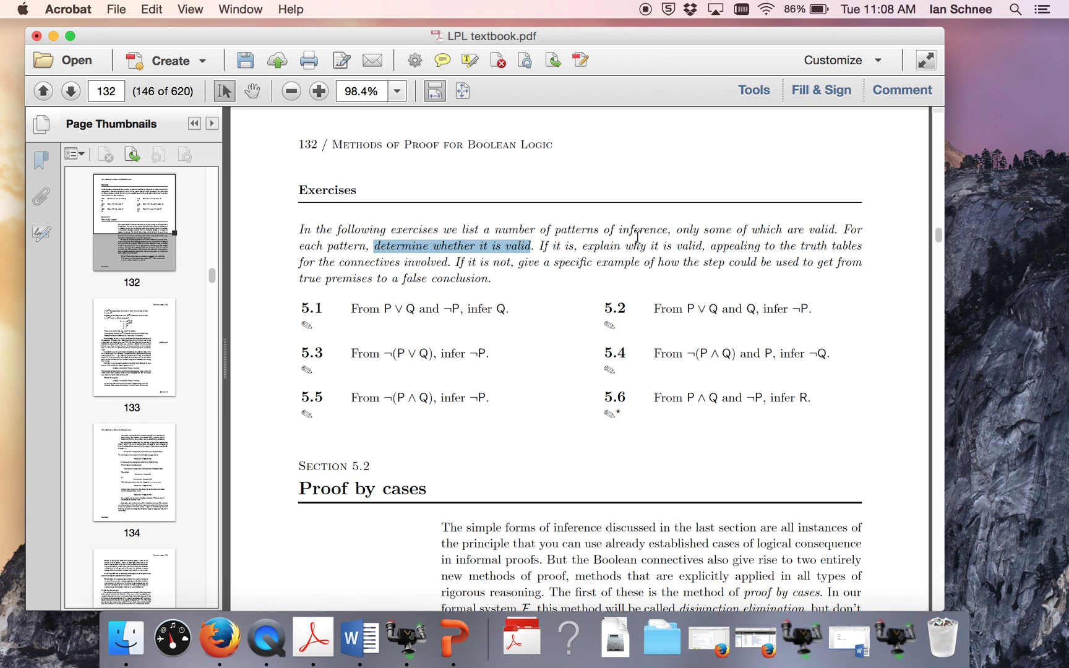
{"action": "left_click_drag", "start_coordinate": [796, 246], "coordinate": [852, 250]}
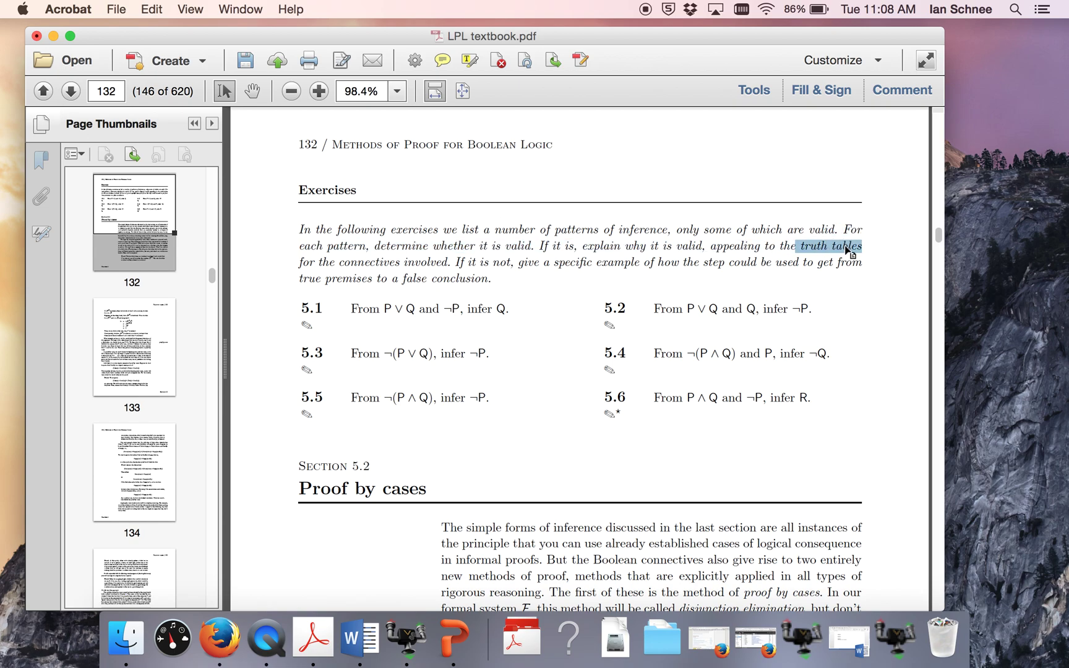
{"action": "left_click_drag", "start_coordinate": [383, 308], "coordinate": [452, 317]}
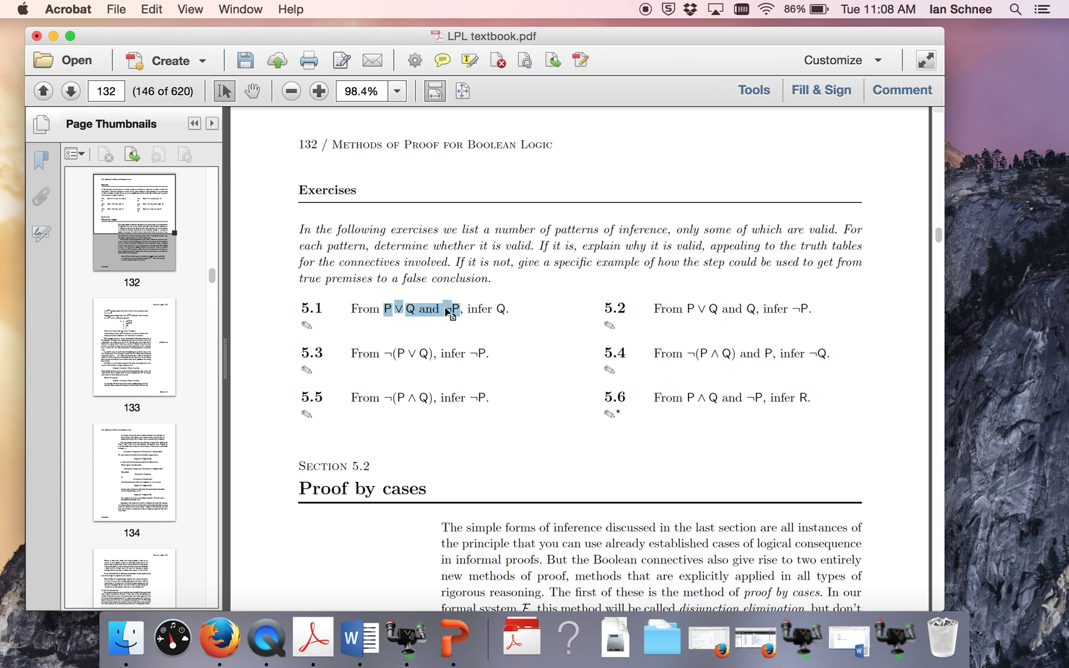
{"action": "left_click_drag", "start_coordinate": [493, 309], "coordinate": [506, 318]}
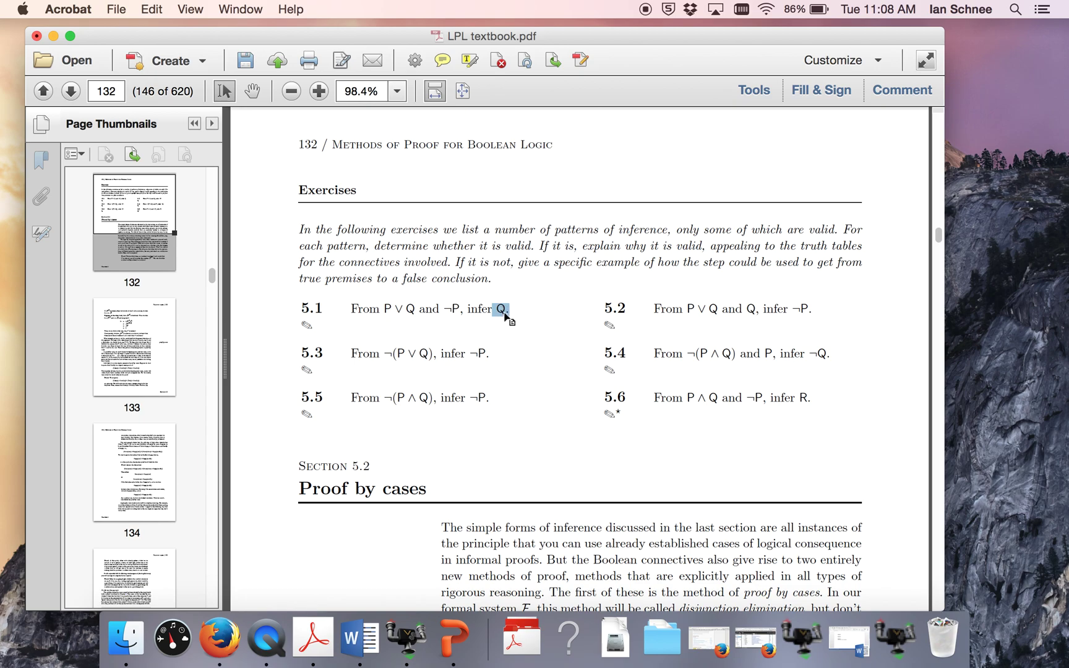
{"action": "left_click", "coordinate": [383, 309]}
Restore the 5.1 truth table and point out the P∨Q, ¬P and Q columns.
{"action": "left_click", "coordinate": [896, 638]}
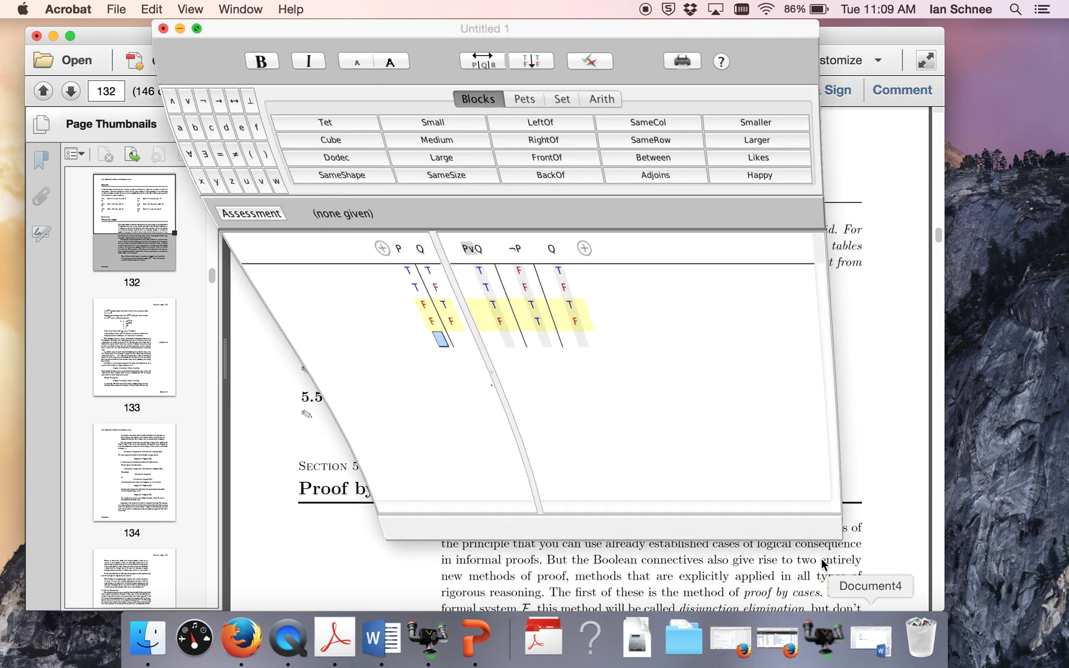
{"action": "left_click_drag", "start_coordinate": [413, 249], "coordinate": [423, 251]}
{"action": "left_click", "coordinate": [466, 249]}
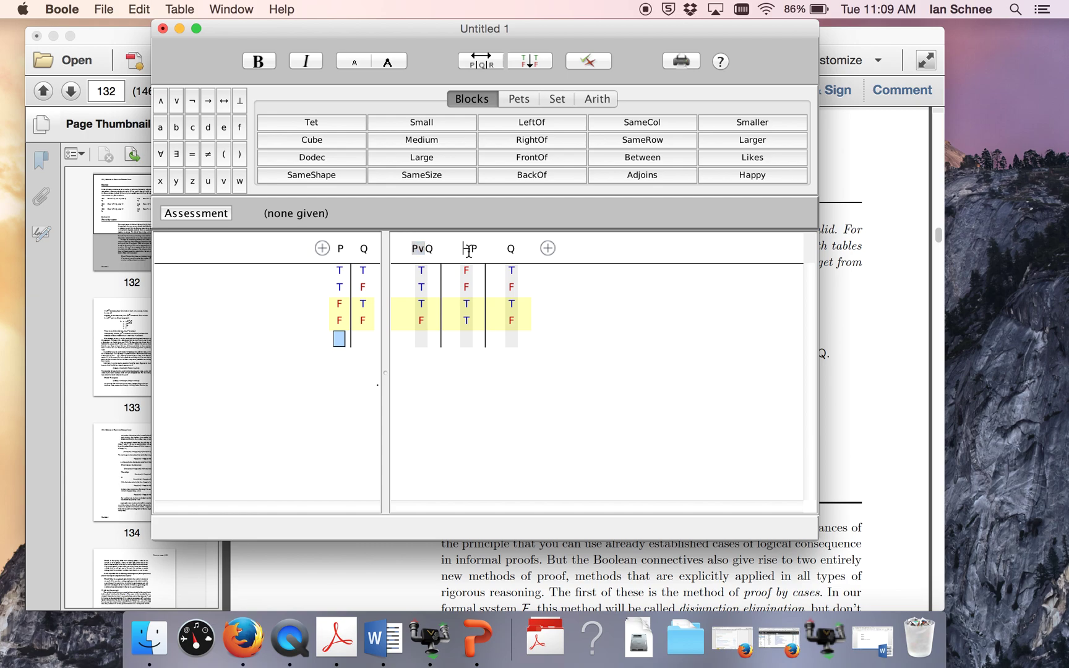
{"action": "double_click", "coordinate": [471, 250]}
{"action": "left_click", "coordinate": [510, 248]}
{"action": "double_click", "coordinate": [510, 248]}
Check rows 1 and 3, confirming row 3 has both premises and conclusion Q true.
{"action": "left_click", "coordinate": [424, 271]}
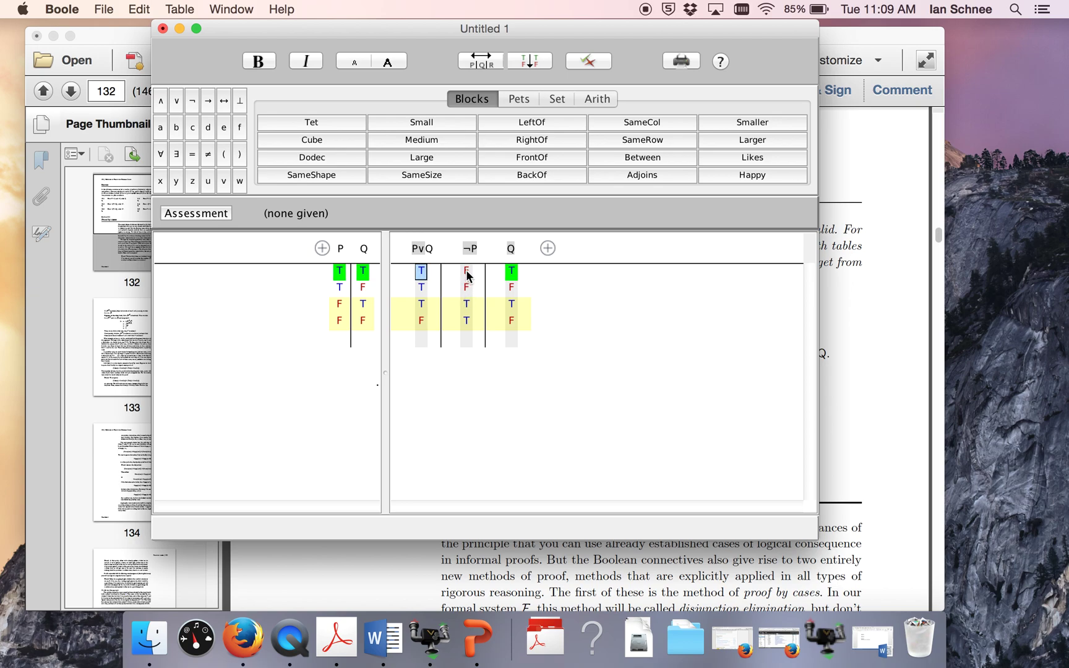
{"action": "left_click", "coordinate": [424, 303]}
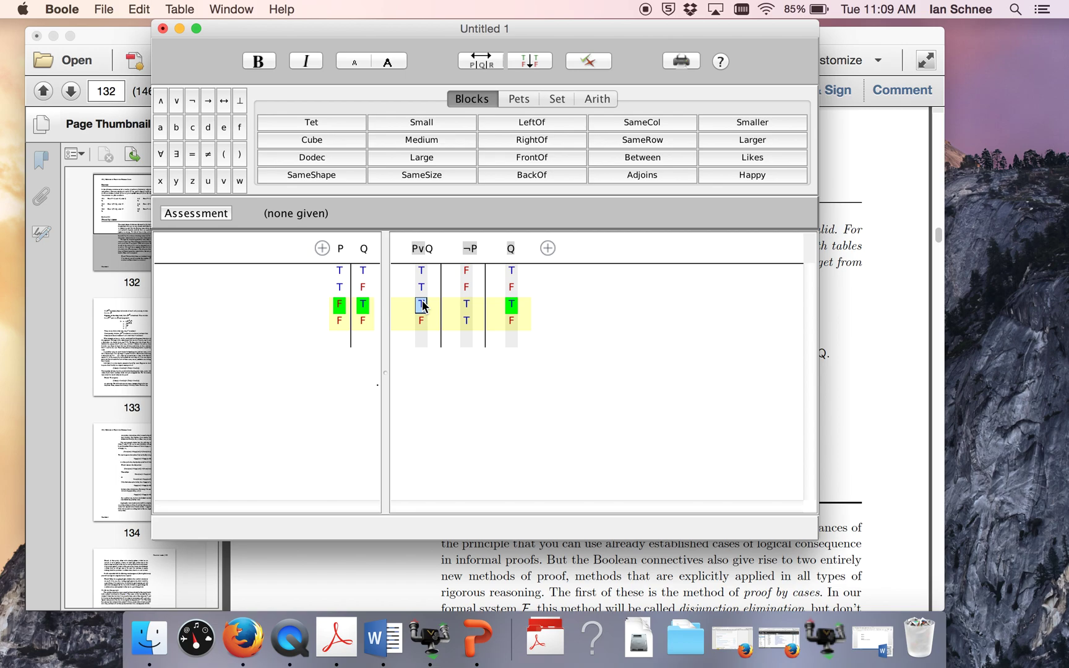
{"action": "left_click", "coordinate": [467, 321]}
{"action": "type", "text": "T"}
{"action": "left_click", "coordinate": [509, 305]}
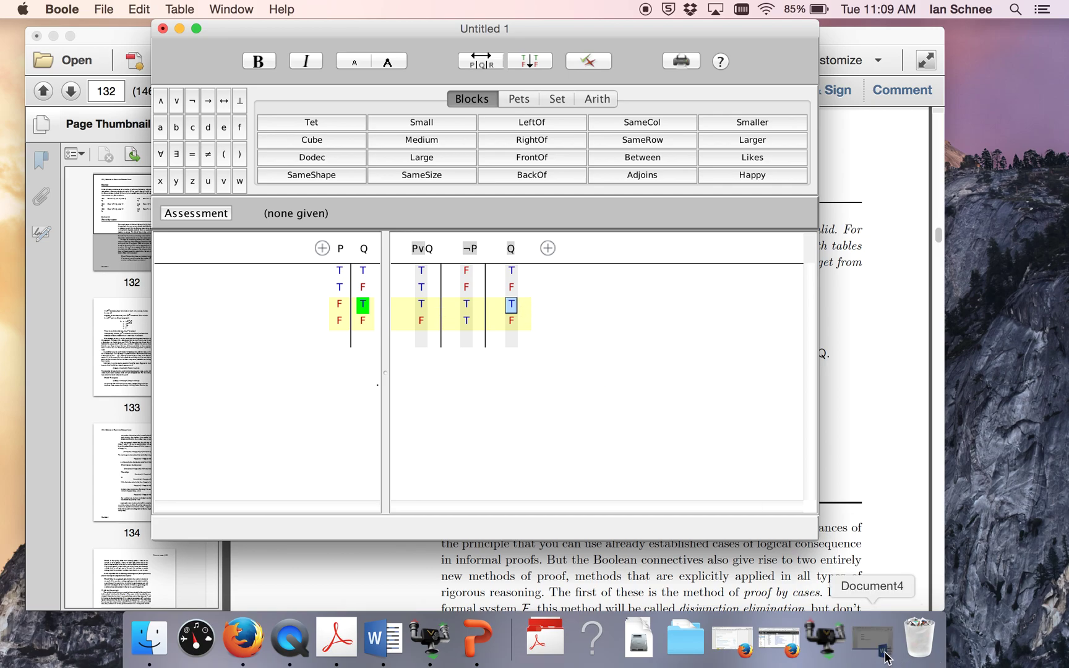
{"action": "left_click", "coordinate": [873, 638]}
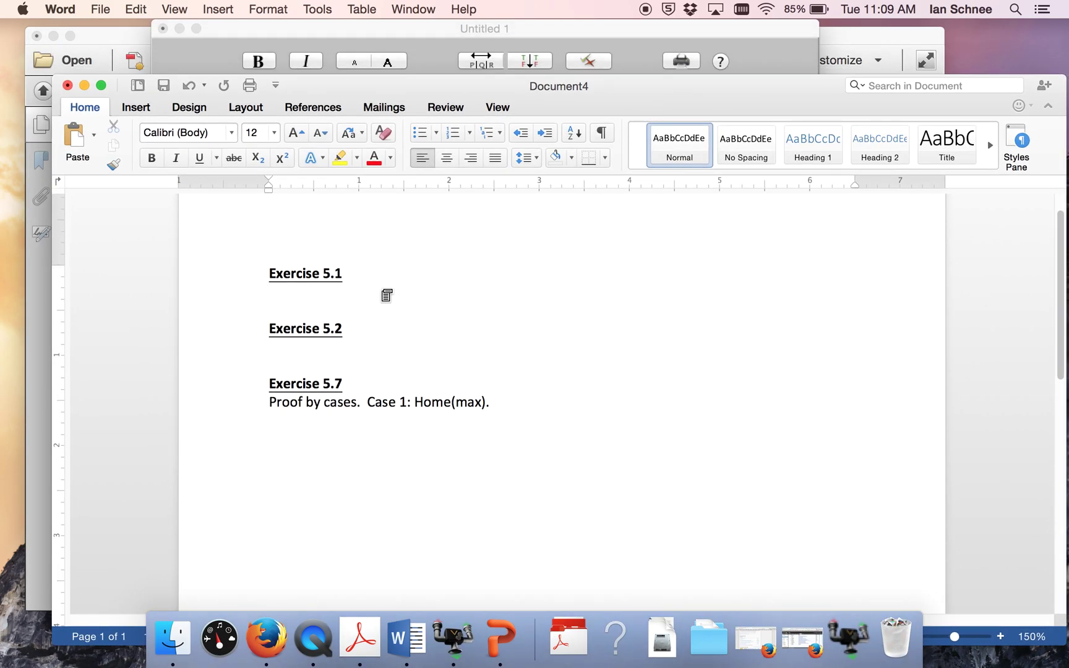
Answer Exercise 5.1: 'Valid! Whenever the premises are T, namely row 3, the conclusion is also T.'.
{"action": "type", "text": "Valid!  Whe"}
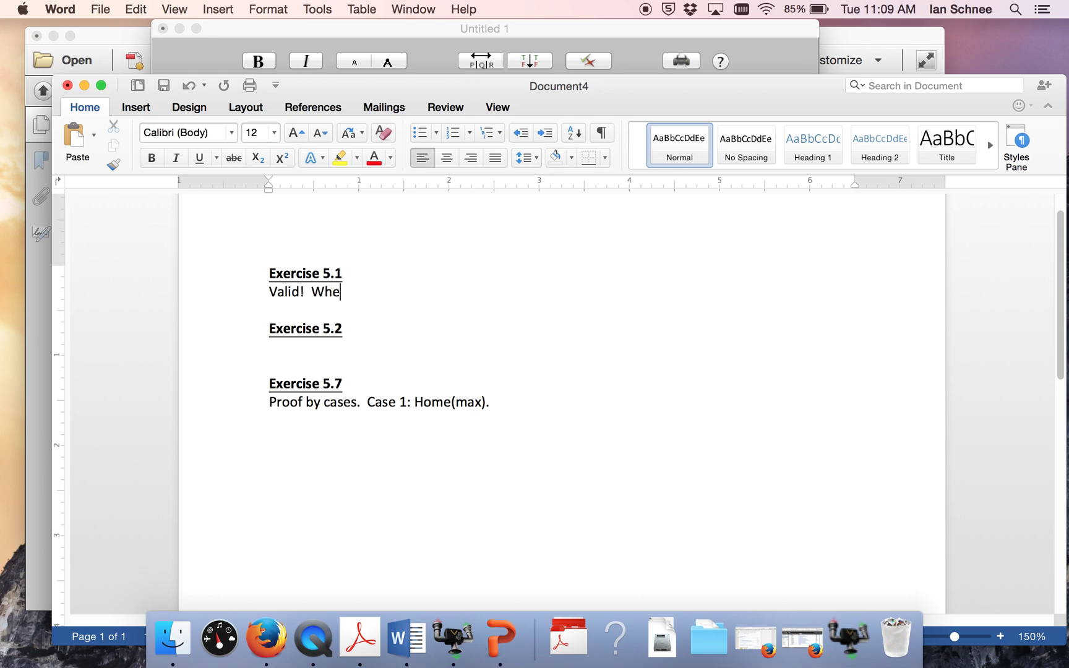
{"action": "type", "text": "never the premises are T, namely row 3, "}
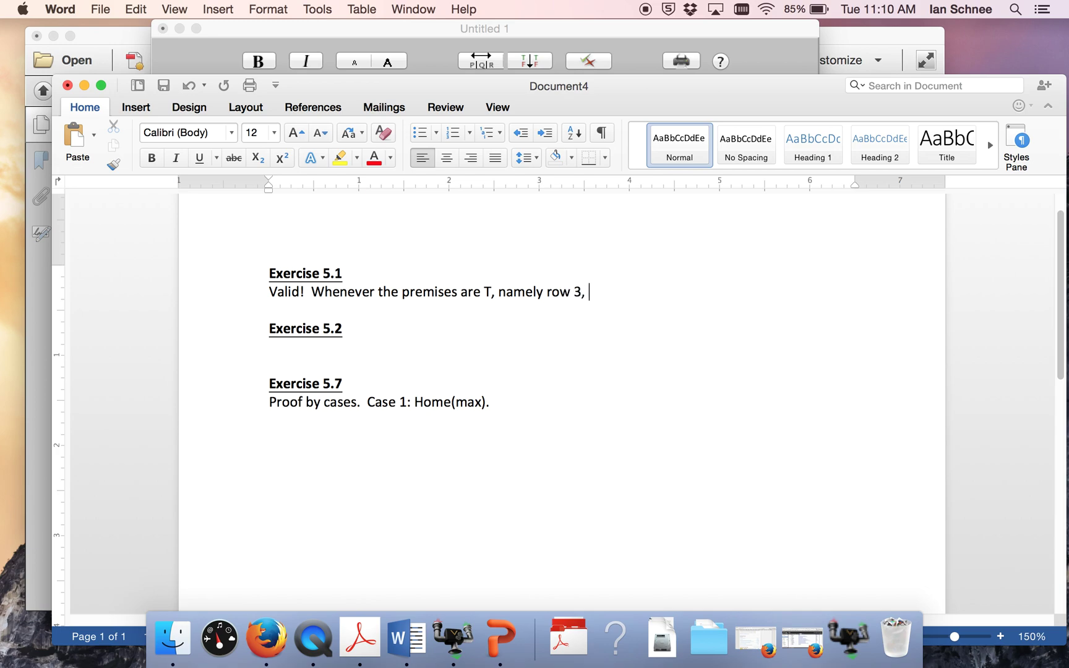
{"action": "type", "text": "the conclusion is also tr"}
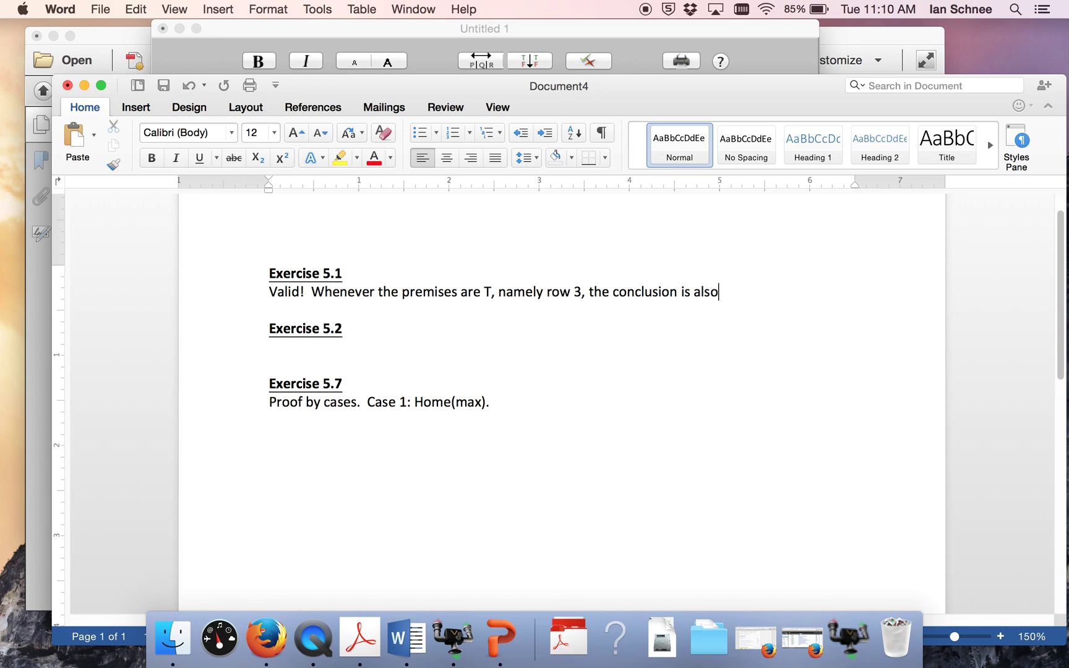
{"action": "key", "text": "BackSpace"}
{"action": "key", "text": "BackSpace"}
{"action": "type", "text": "T."}
{"action": "key", "text": "super+s"}
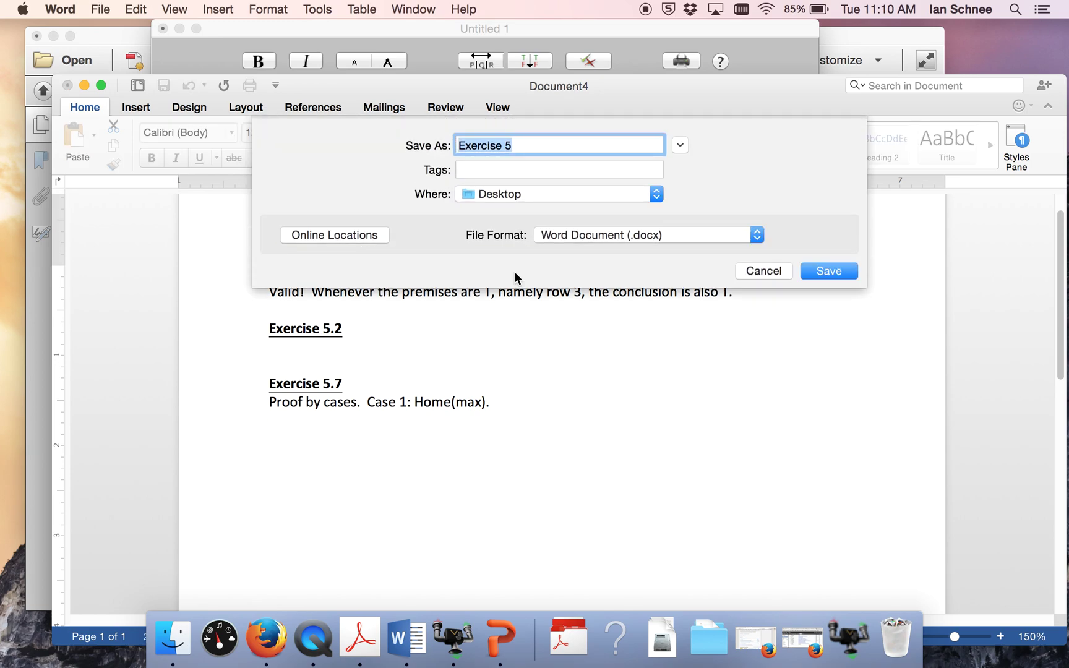
{"action": "left_click", "coordinate": [764, 271]}
{"action": "left_click", "coordinate": [693, 307]}
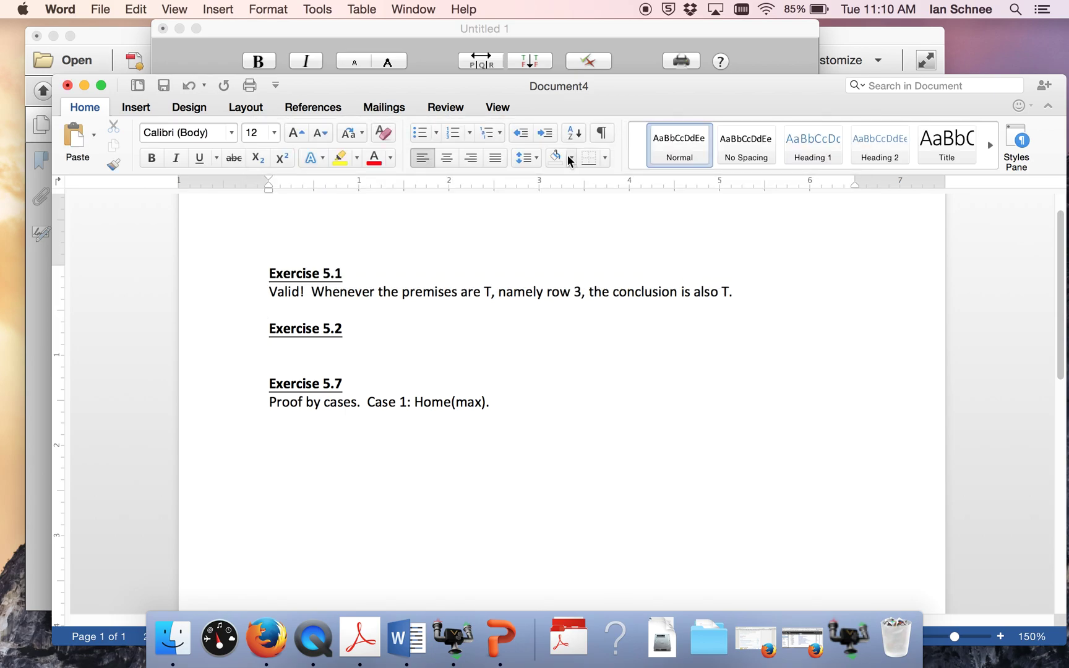
{"action": "left_click", "coordinate": [85, 86]}
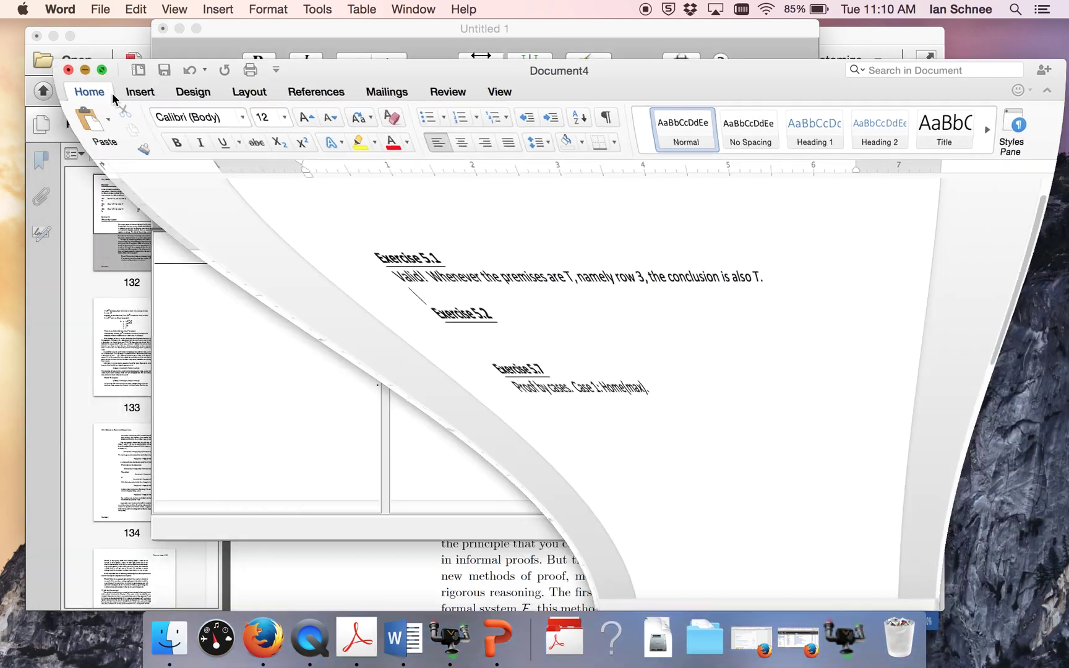
Discard the 5.1 table unsaved, highlight 'P ∨ Q and Q,' in exercise 5.2, and restore Untitled 2.
{"action": "left_click", "coordinate": [162, 29]}
{"action": "left_click", "coordinate": [412, 320]}
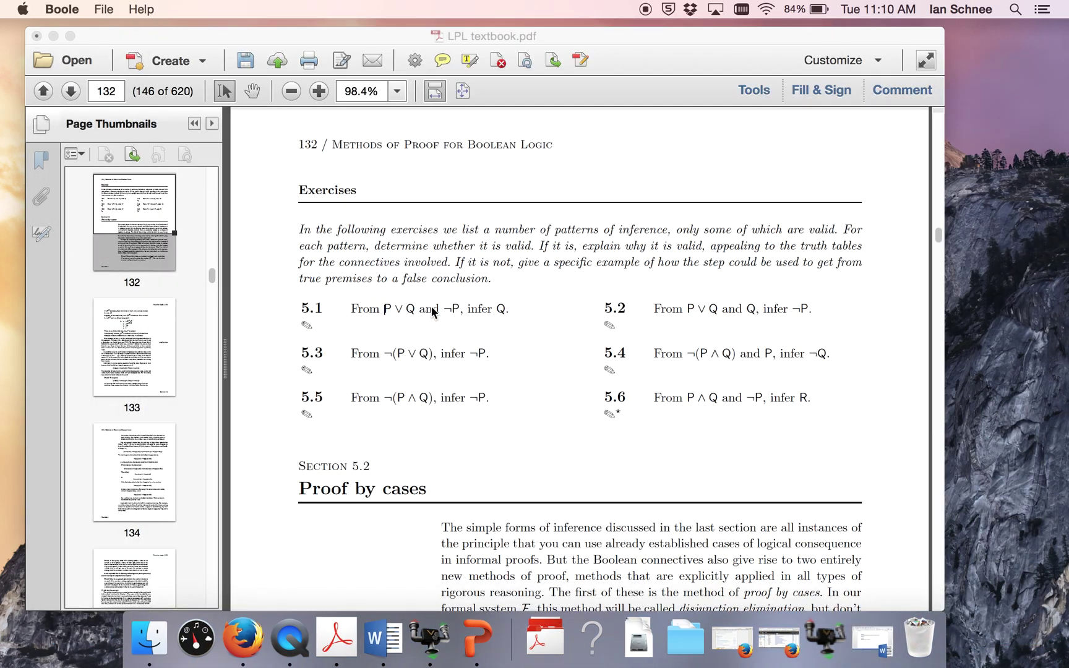
{"action": "left_click", "coordinate": [603, 309]}
{"action": "left_click_drag", "start_coordinate": [686, 308], "coordinate": [759, 316]}
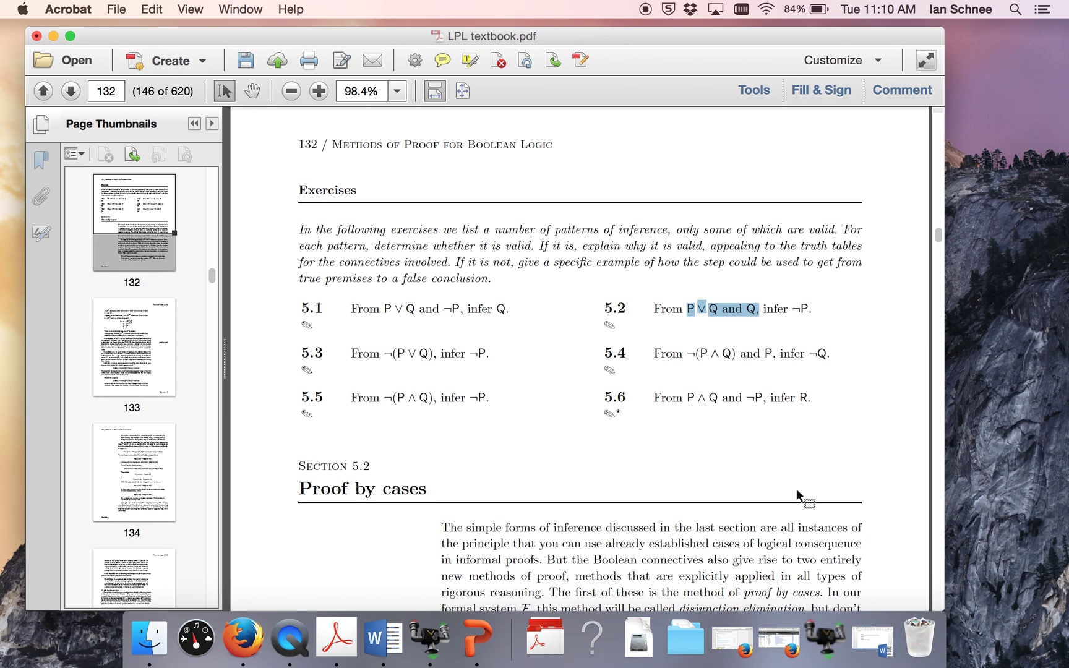
{"action": "left_click", "coordinate": [826, 637]}
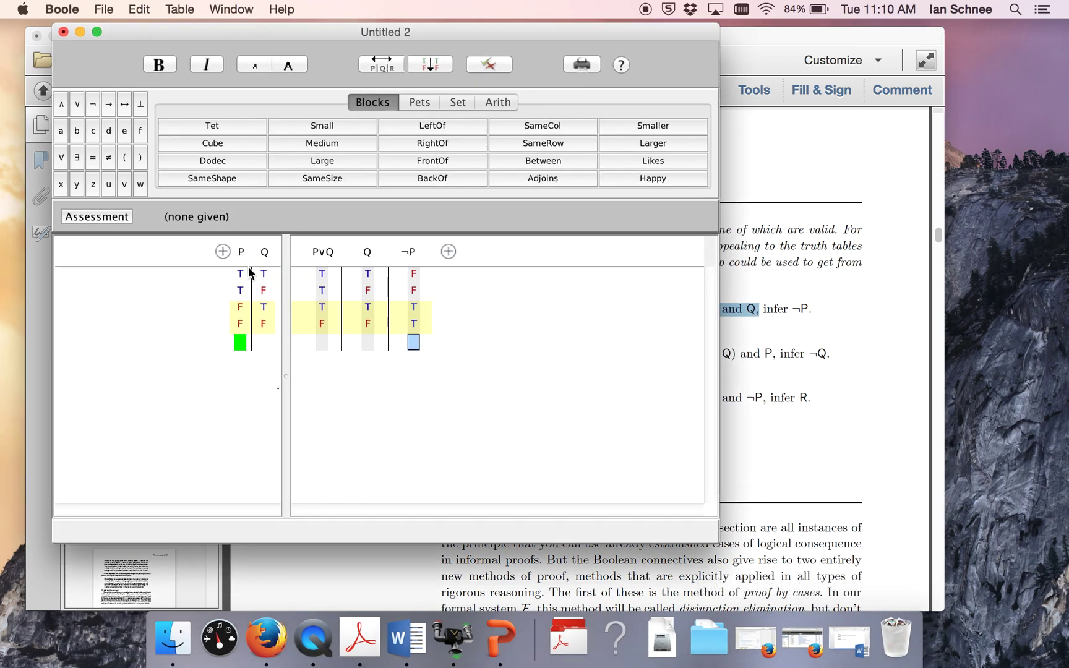
Select the P∨Q column of the 5.2 table and check its rows 1 and 3.
{"action": "left_click", "coordinate": [316, 253]}
{"action": "double_click", "coordinate": [329, 253]}
{"action": "double_click", "coordinate": [367, 253]}
{"action": "left_click", "coordinate": [320, 274]}
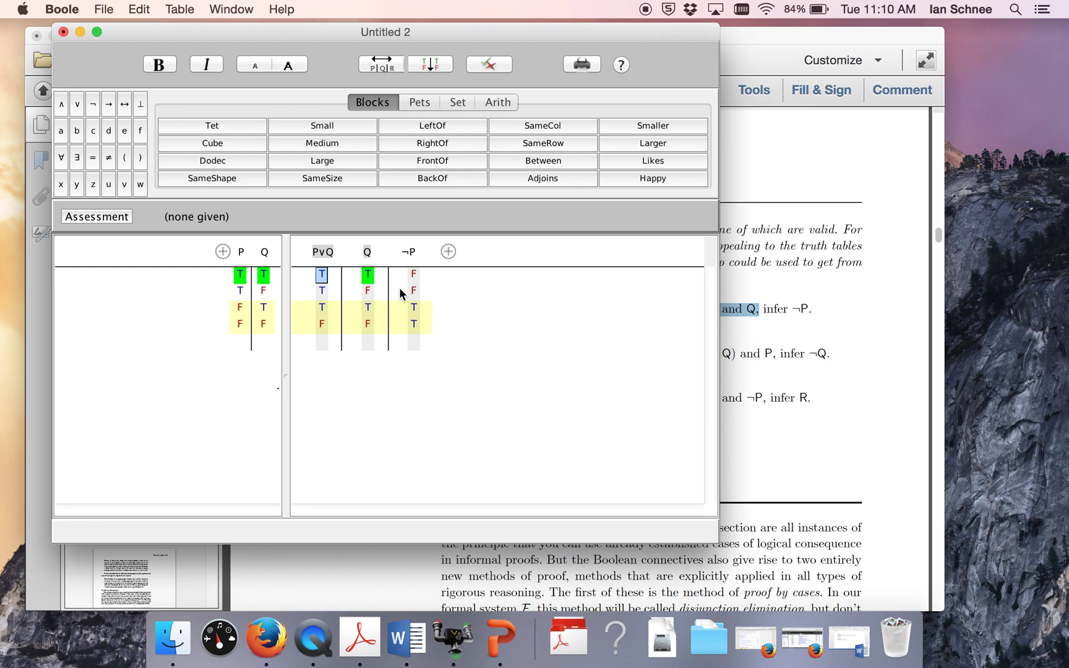
{"action": "left_click", "coordinate": [320, 308]}
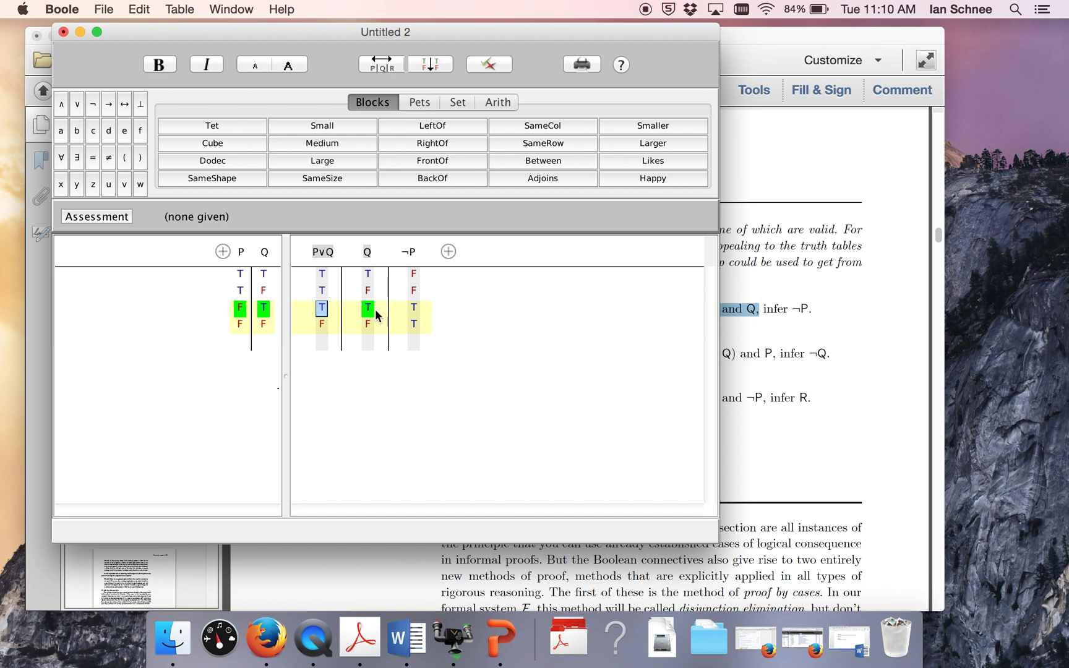
Enter T for ¬P in row 4, then re-check row 1, where premises are T but ¬P is F.
{"action": "left_click", "coordinate": [414, 324]}
{"action": "type", "text": "T"}
{"action": "left_click", "coordinate": [371, 279]}
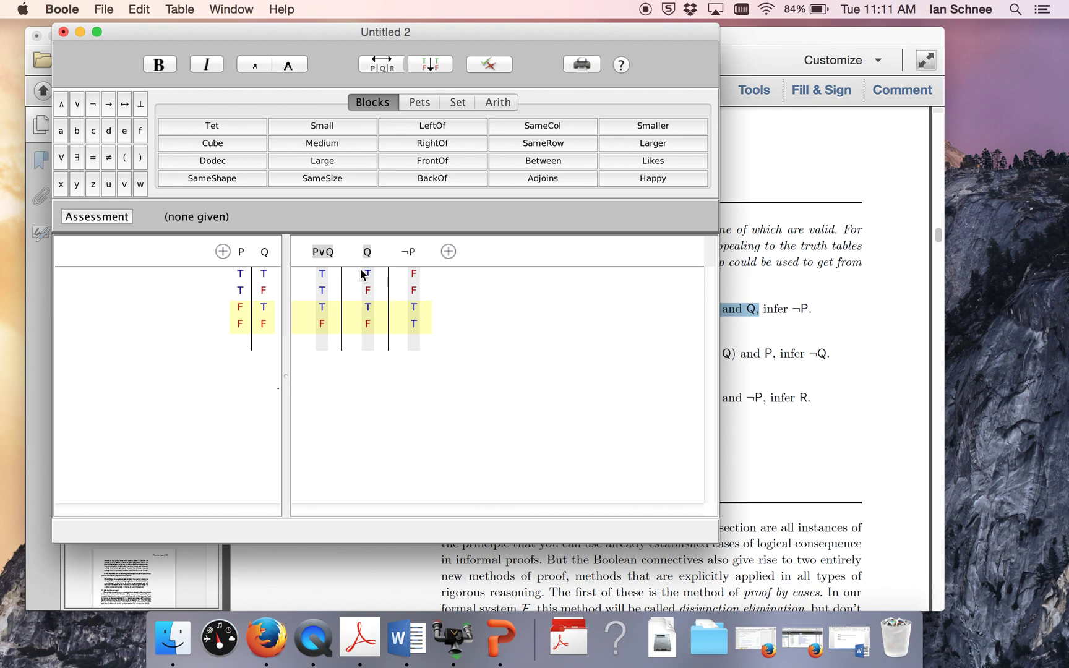
{"action": "left_click", "coordinate": [320, 276]}
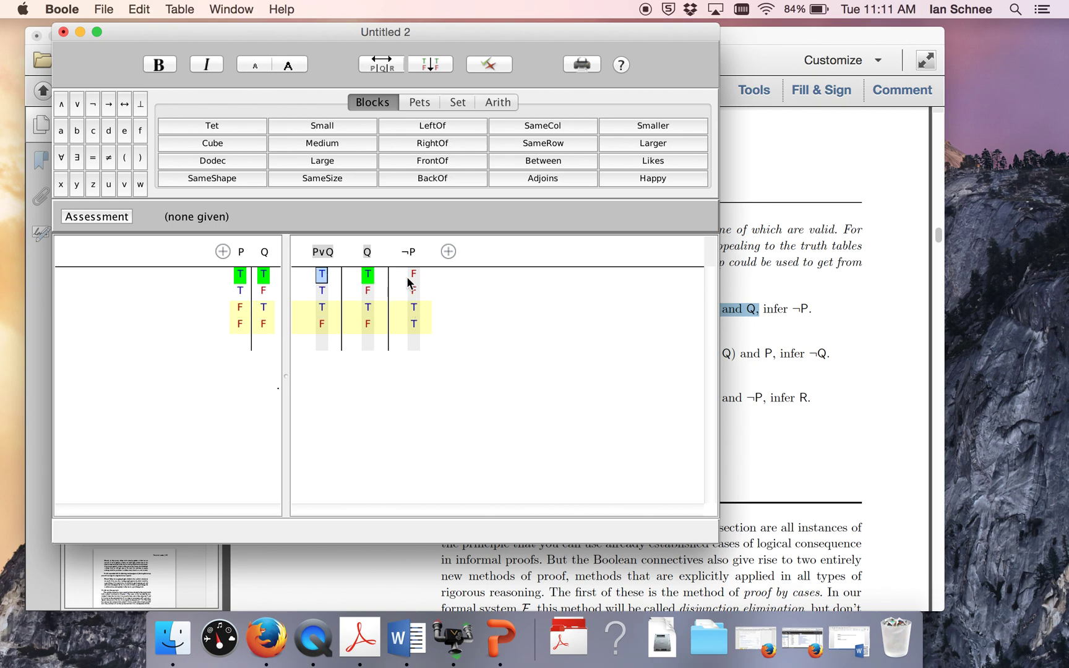
{"action": "left_click", "coordinate": [774, 385]}
{"action": "left_click", "coordinate": [849, 641]}
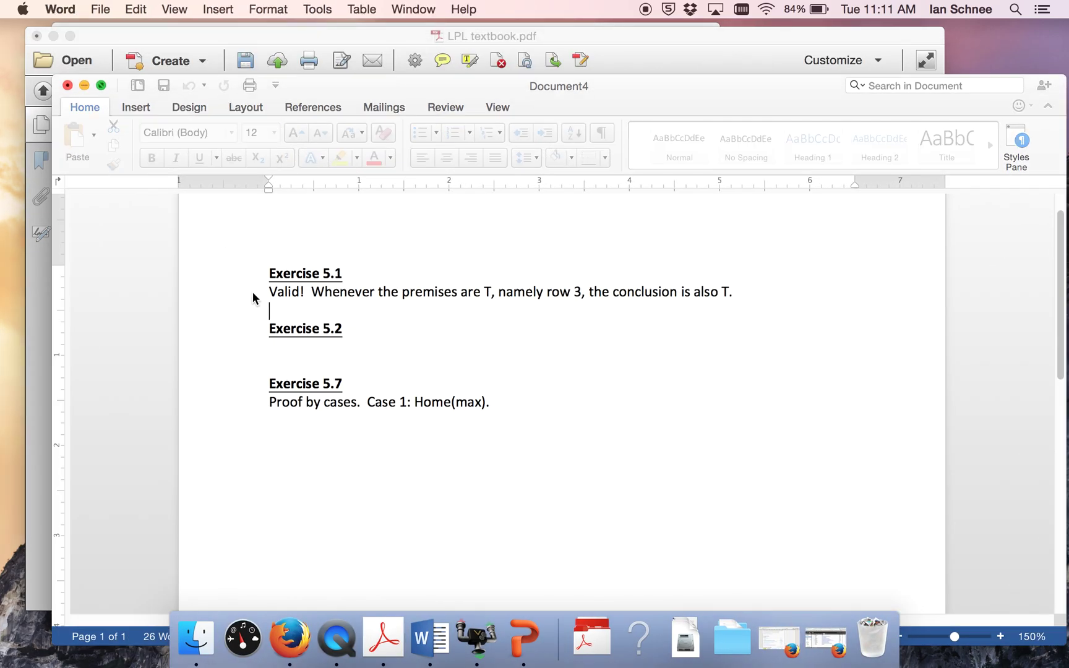
Answer Exercise 5.2: 'Not valid! Because there is a row (1) on which the premises are T and the conclusion is F.'.
{"action": "left_click", "coordinate": [281, 344]}
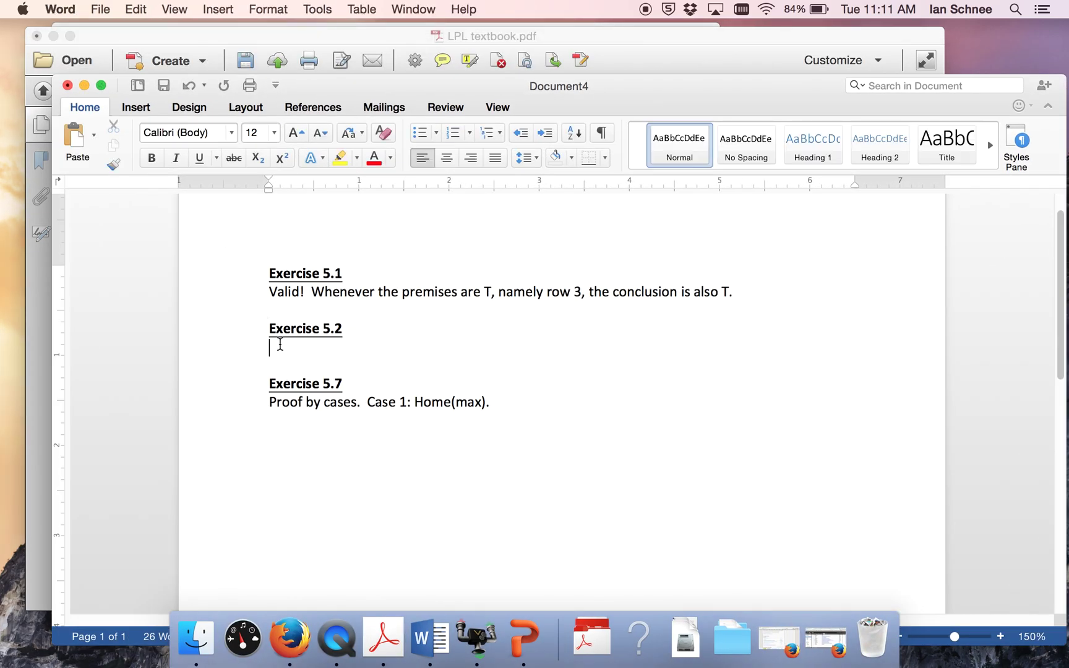
{"action": "type", "text": "Not valid!  Because"}
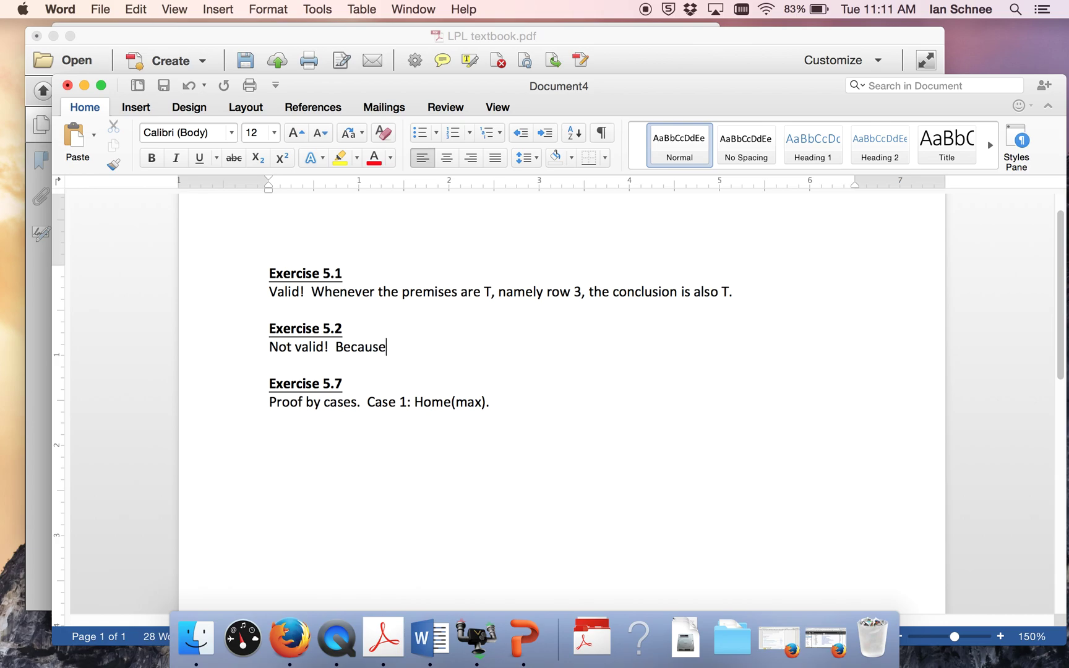
{"action": "type", "text": " there is a row ("}
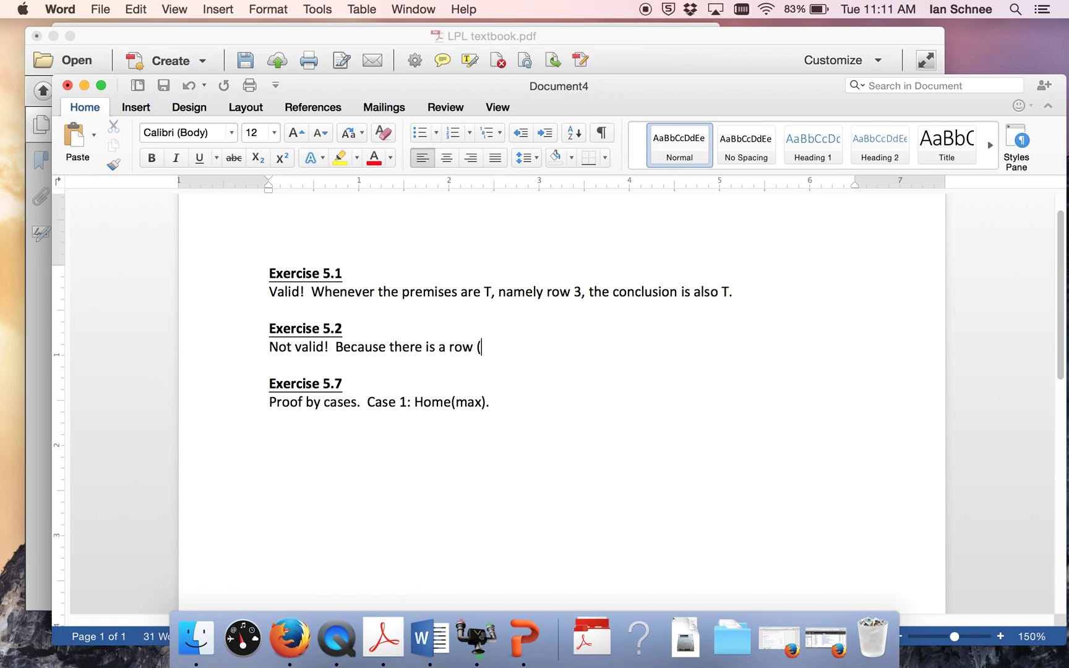
{"action": "type", "text": "1) on which the"}
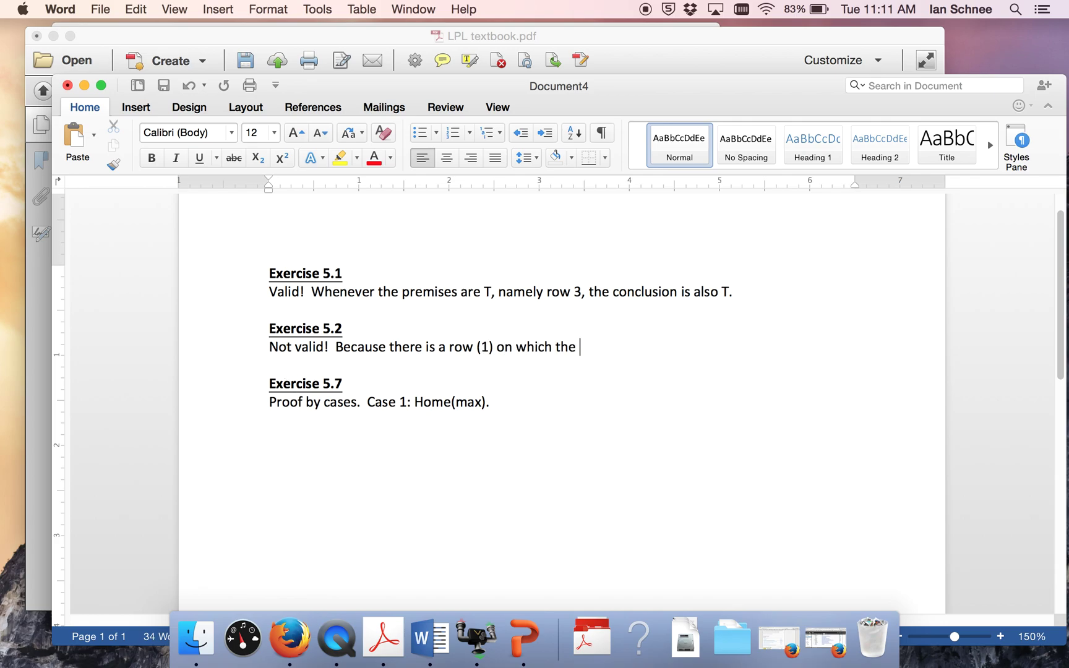
{"action": "type", "text": "premises are T a"}
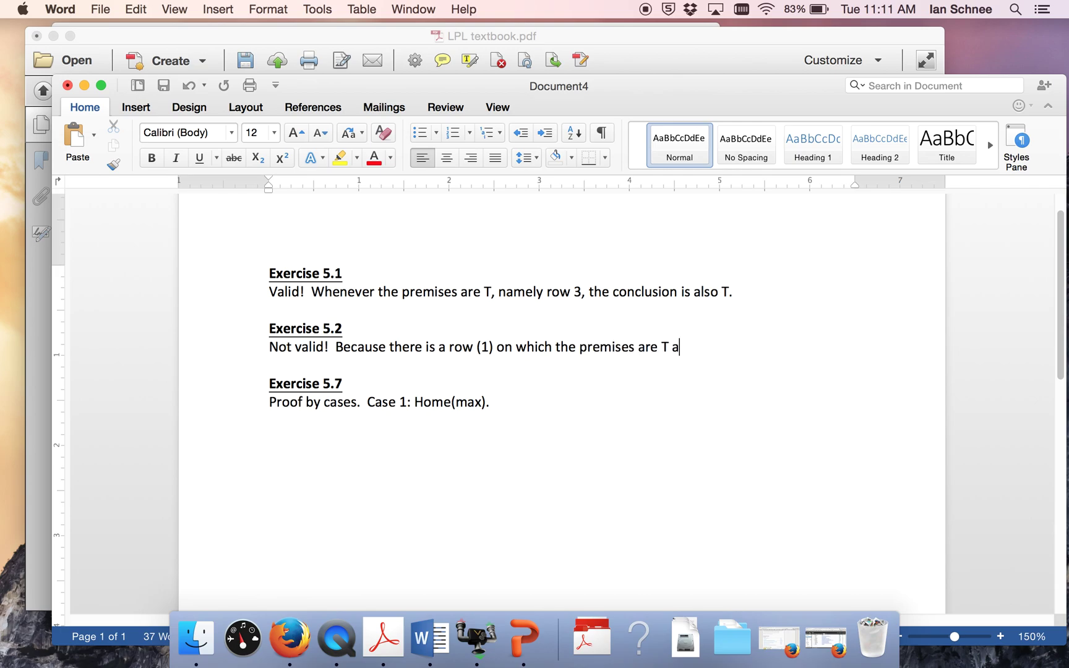
{"action": "type", "text": "nd the conclusion is F."}
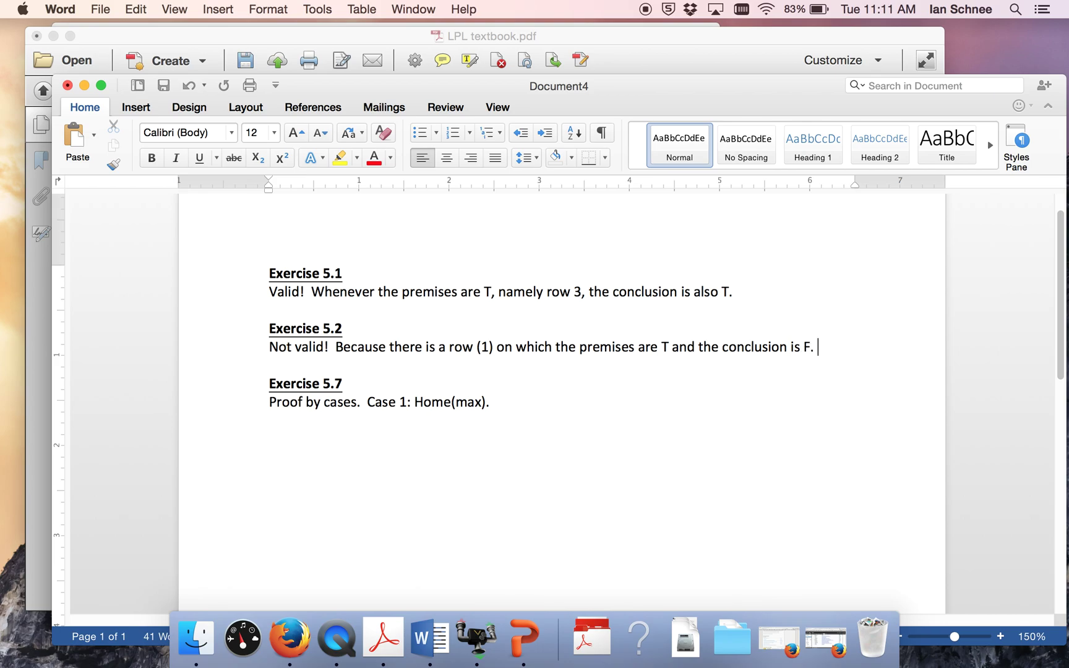
{"action": "left_click", "coordinate": [409, 37]}
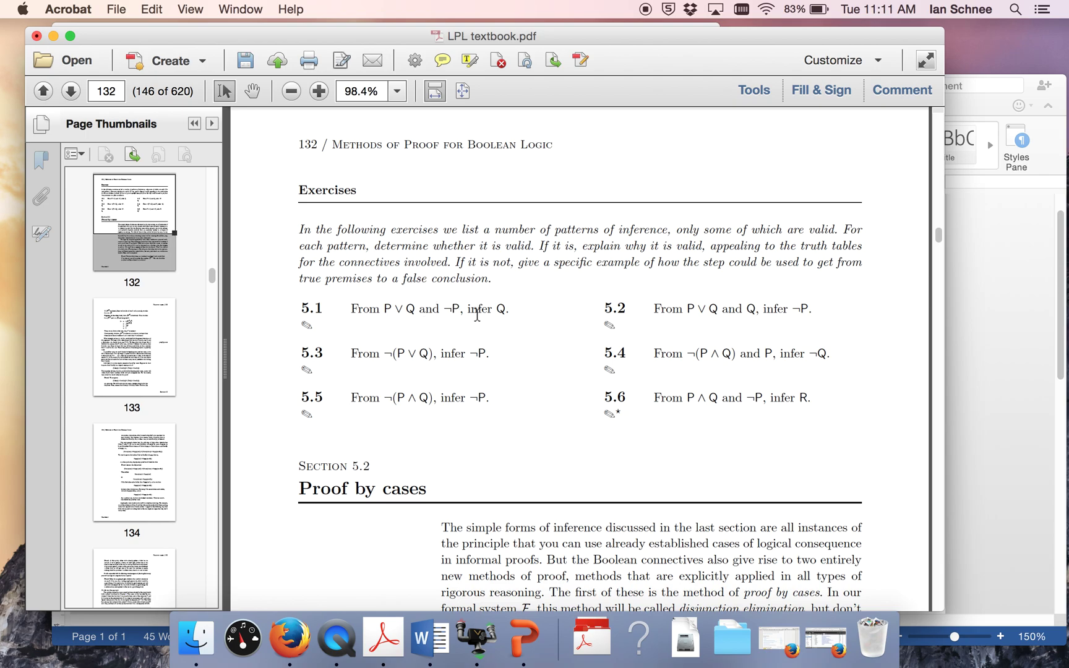